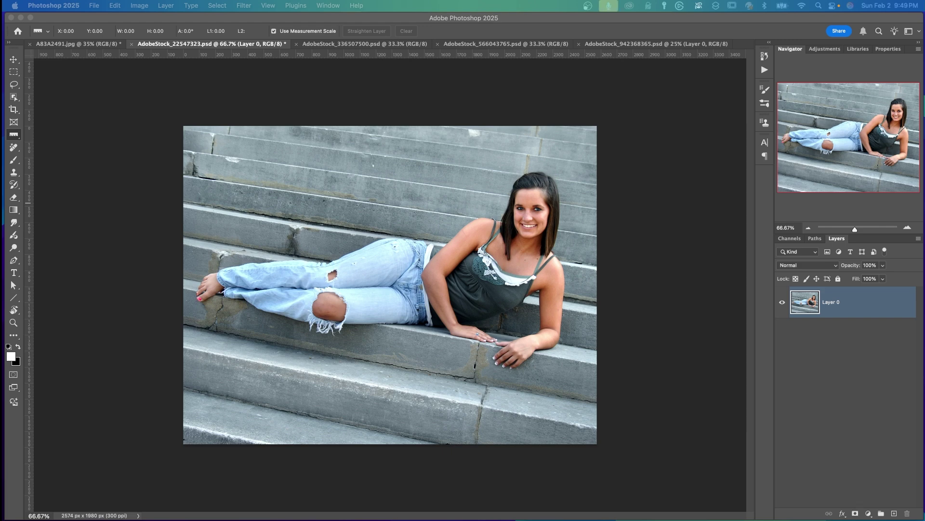
- Open the Eyedropper tool's flyout to reveal the Ruler Tool
{"action": "left_click", "coordinate": [14, 138]}
{"action": "right_click", "coordinate": [16, 139]}
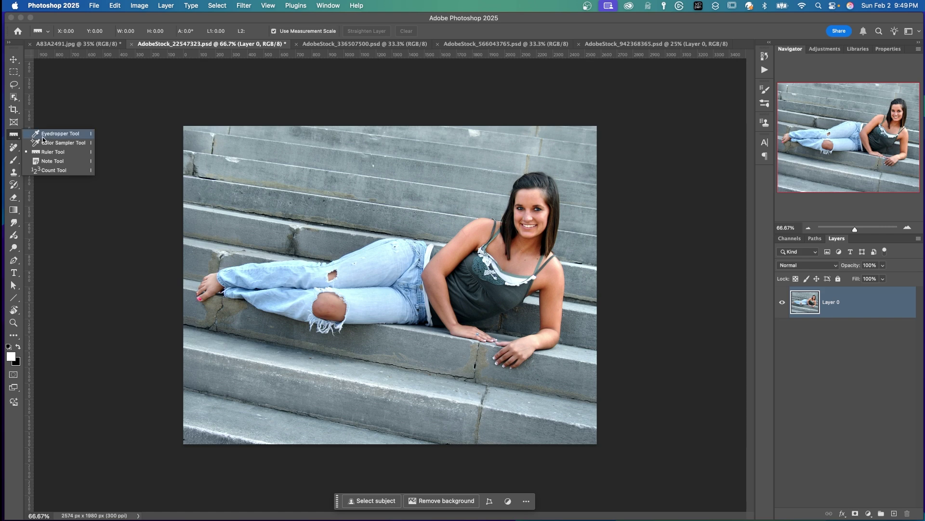
- Reposition the Ruler Tool between the Note Tool and Count Tool via Edit Toolbar
{"action": "left_click", "coordinate": [14, 338]}
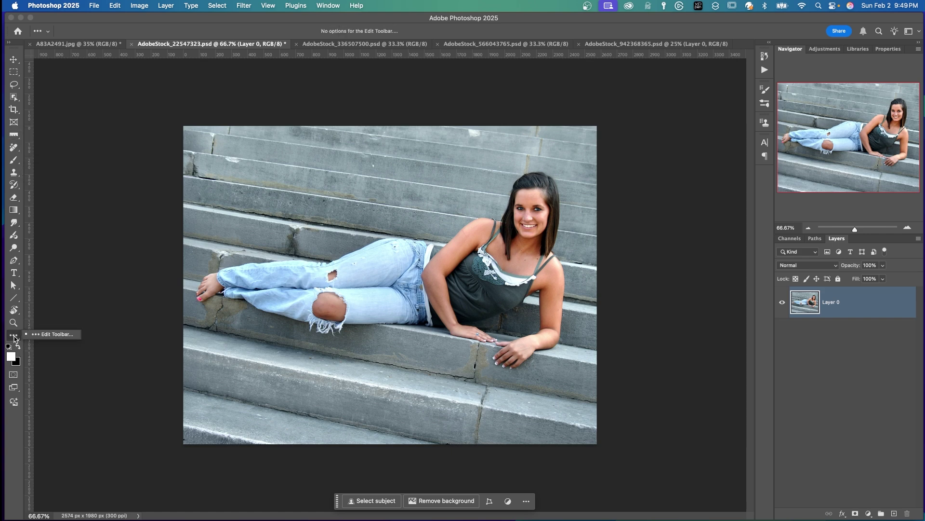
{"action": "left_click", "coordinate": [55, 336]}
{"action": "scroll", "coordinate": [223, 305], "scroll_direction": "down", "scroll_amount": 10}
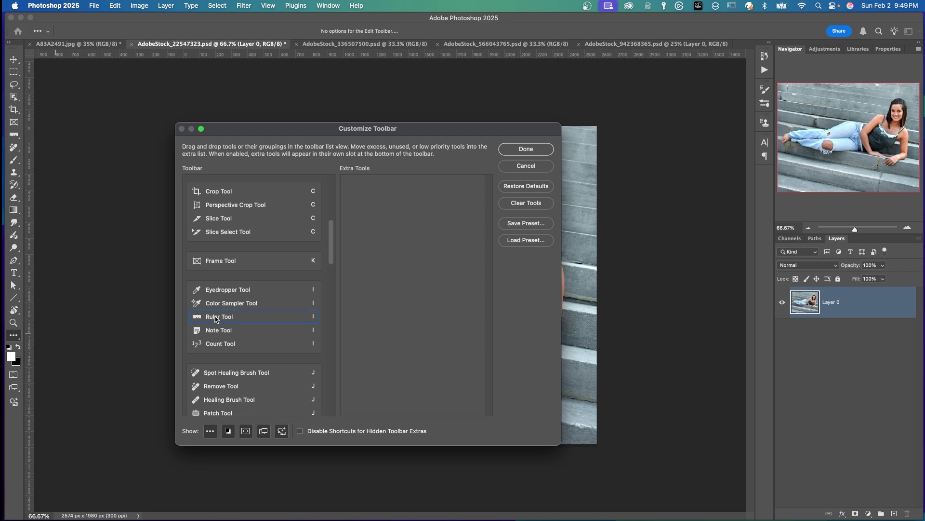
{"action": "left_click_drag", "start_coordinate": [215, 318], "coordinate": [381, 197]}
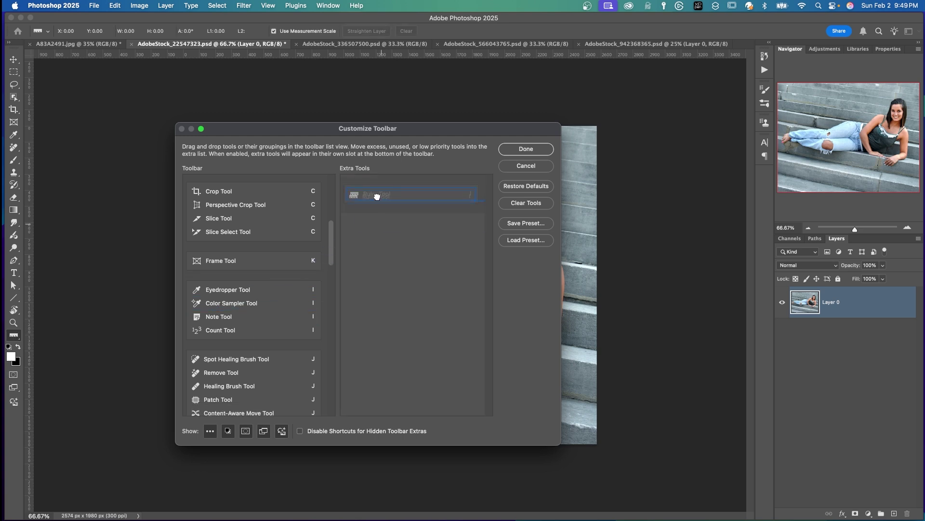
{"action": "left_click_drag", "start_coordinate": [379, 195], "coordinate": [240, 327]}
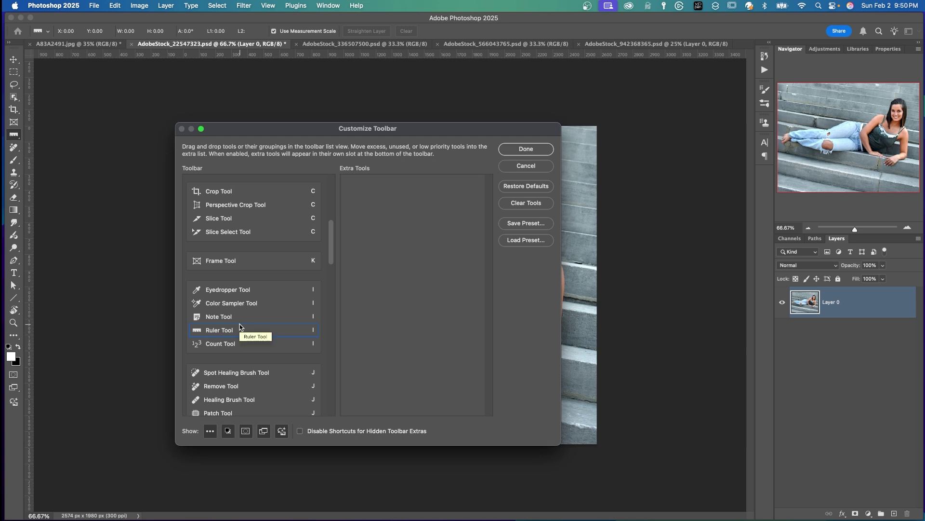
{"action": "left_click", "coordinate": [526, 150]}
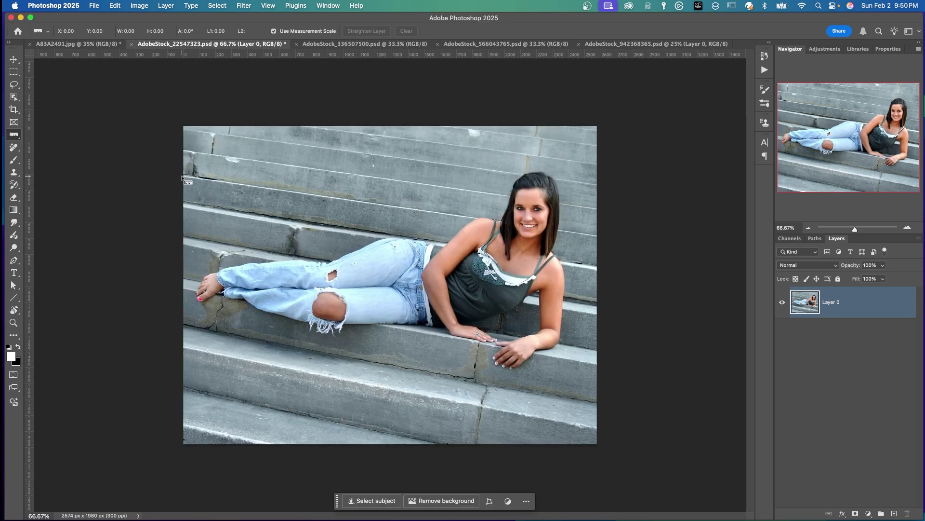
- Draw a ruler line along a step edge and apply Straighten Layer
{"action": "left_click_drag", "start_coordinate": [181, 175], "coordinate": [327, 195]}
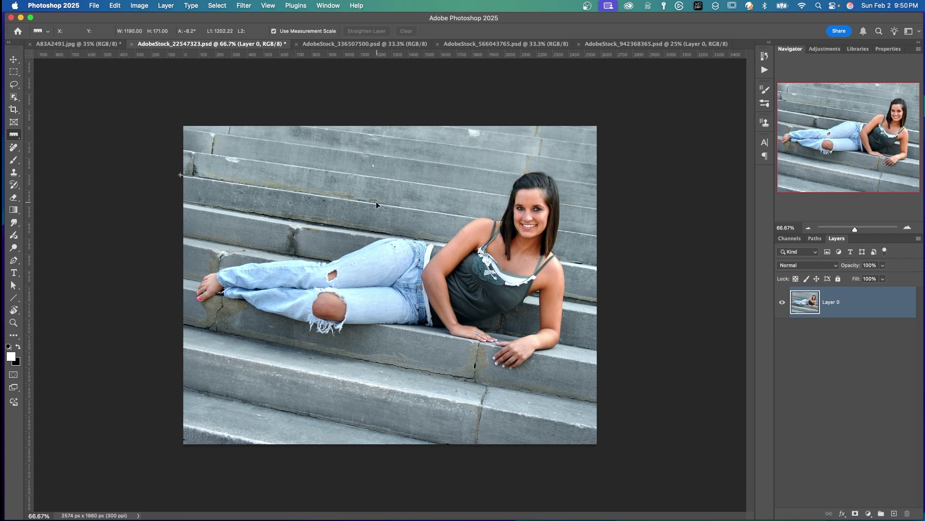
{"action": "left_click_drag", "start_coordinate": [326, 196], "coordinate": [604, 237]}
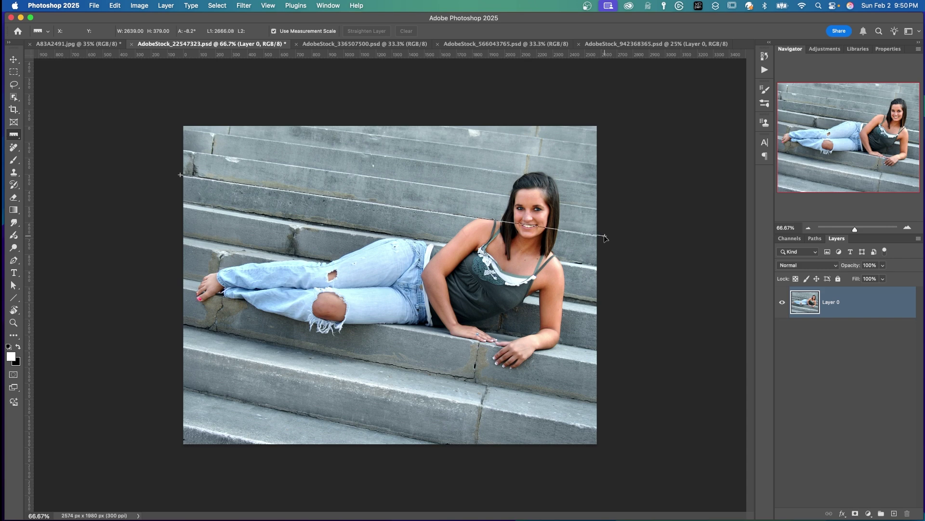
{"action": "left_click_drag", "start_coordinate": [604, 237], "coordinate": [604, 236]}
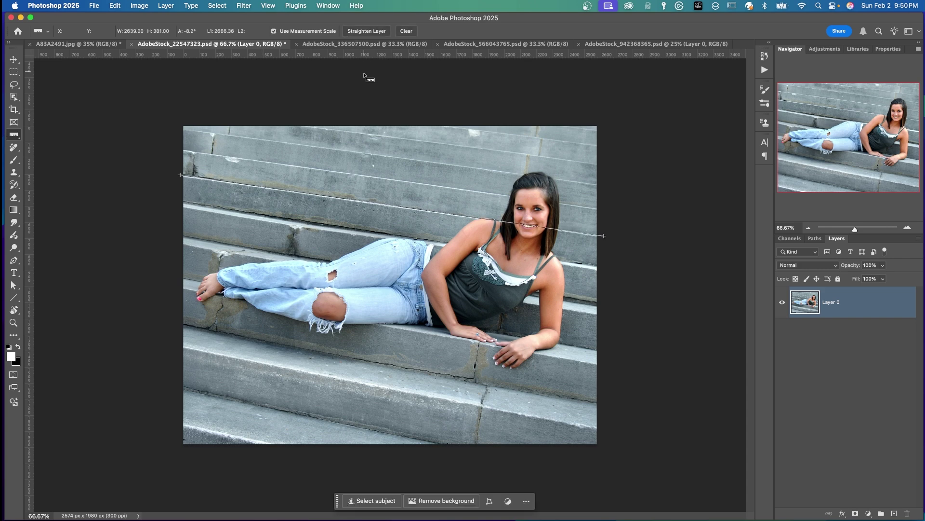
{"action": "left_click", "coordinate": [366, 31]}
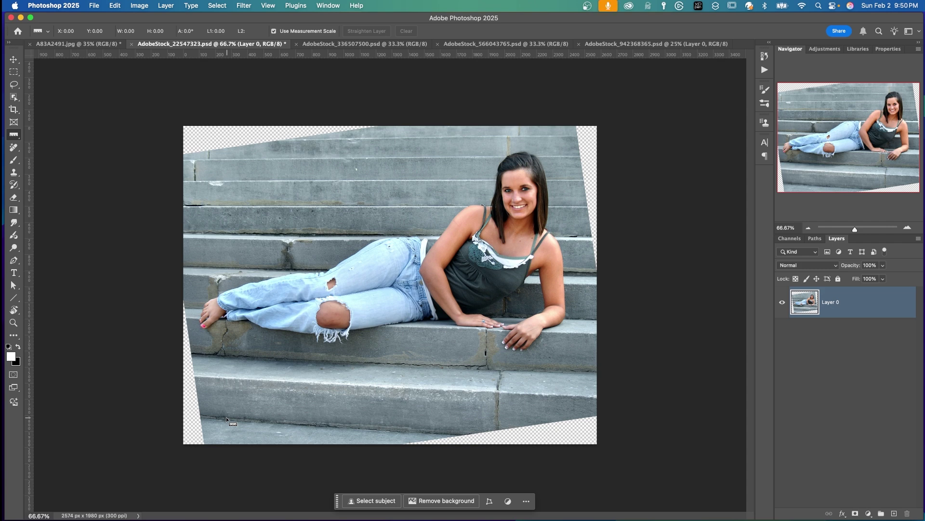
- Apply Image > Reveal All to show the entire rotated steps photo
{"action": "left_click", "coordinate": [135, 8]}
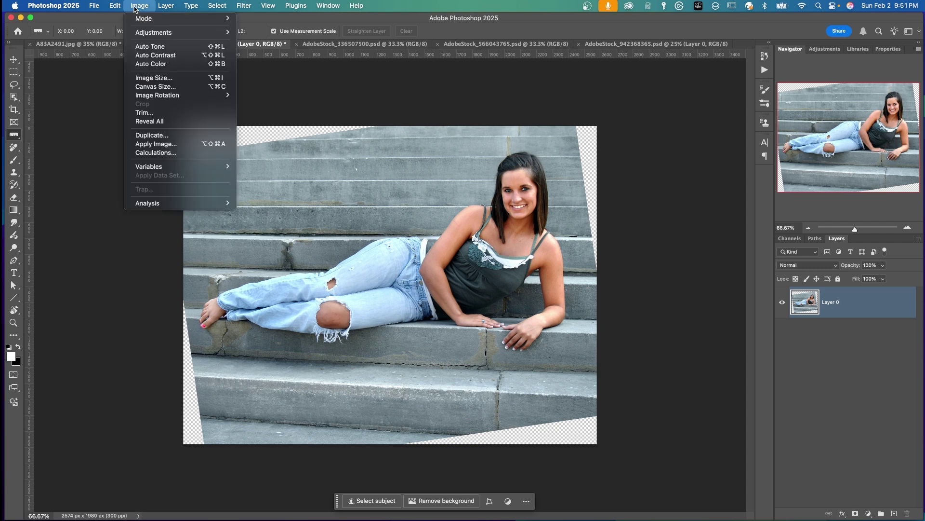
{"action": "left_click", "coordinate": [144, 124]}
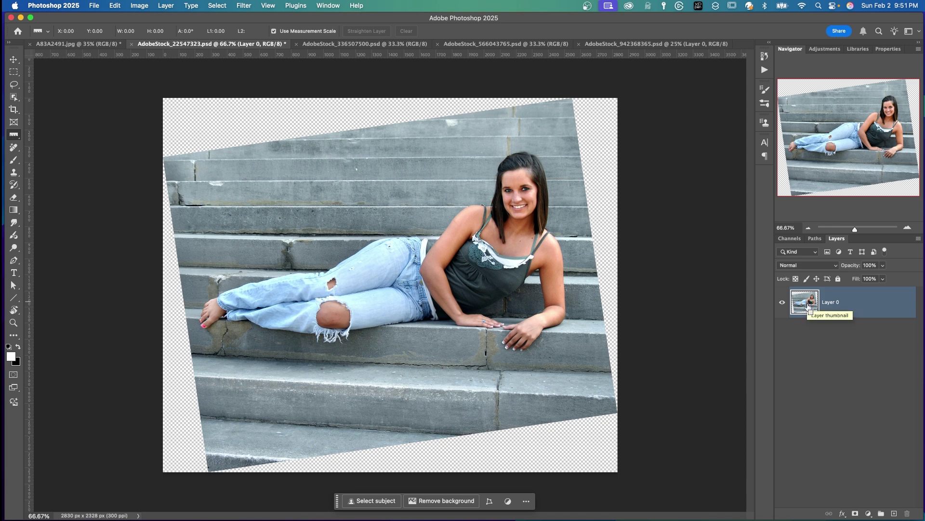
- Load the photo layer's pixels as a selection and expand it by 10 pixels
{"action": "left_click", "coordinate": [808, 302], "text": "super"}
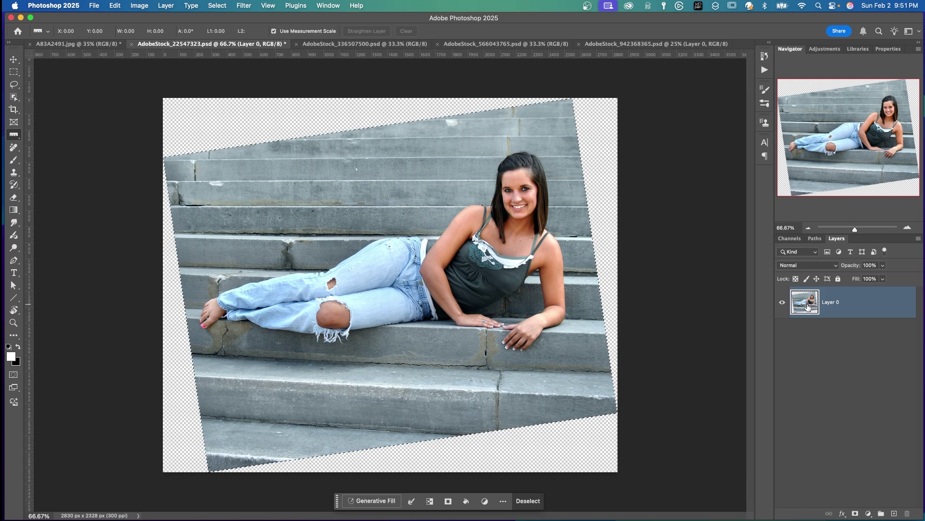
{"action": "left_click", "coordinate": [218, 6]}
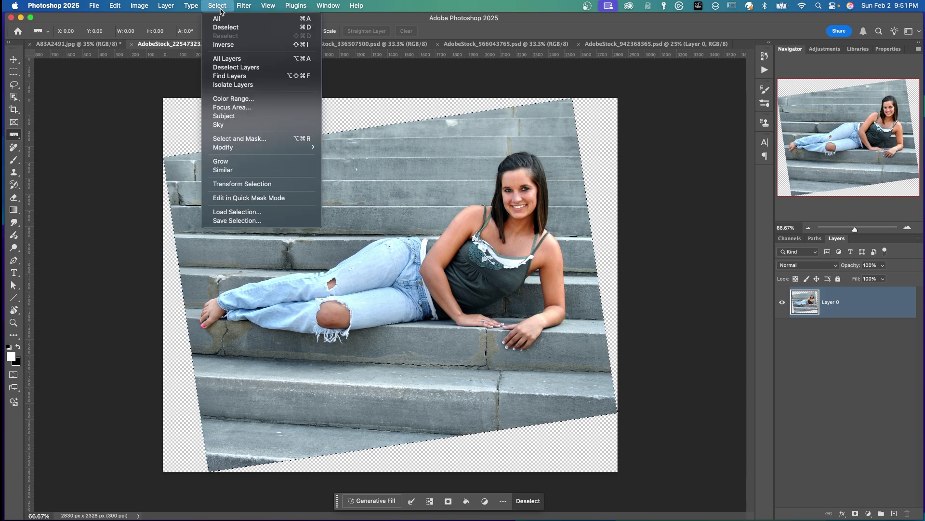
{"action": "left_click", "coordinate": [216, 7]}
{"action": "left_click", "coordinate": [214, 8]}
{"action": "mouse_move", "coordinate": [223, 147]}
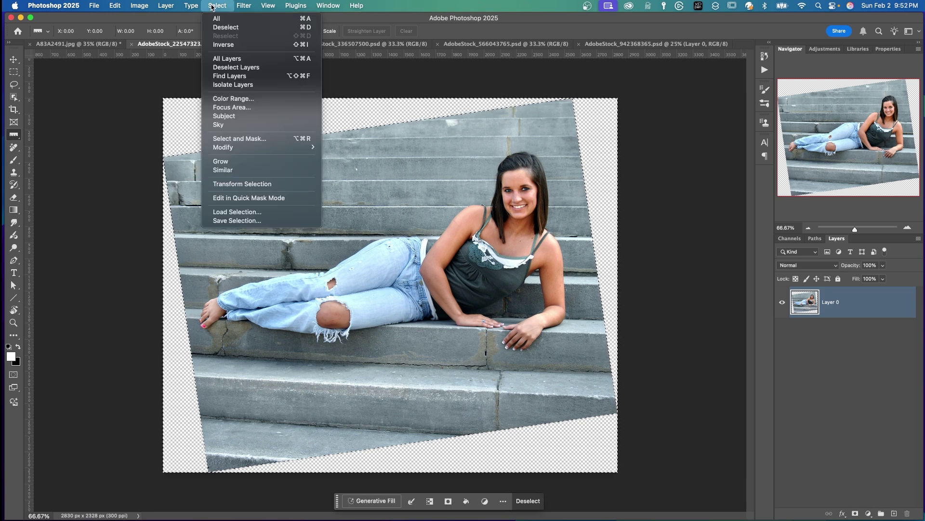
{"action": "left_click", "coordinate": [346, 165]}
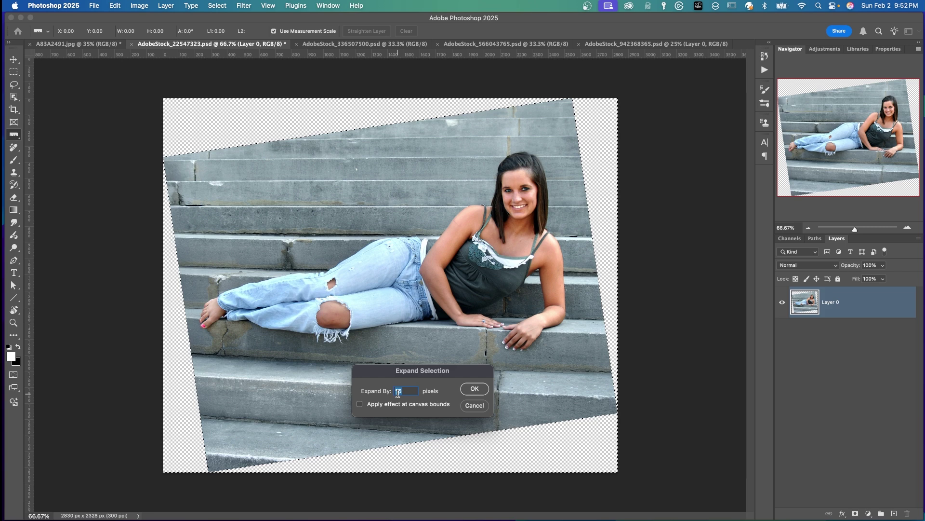
{"action": "left_click", "coordinate": [482, 389]}
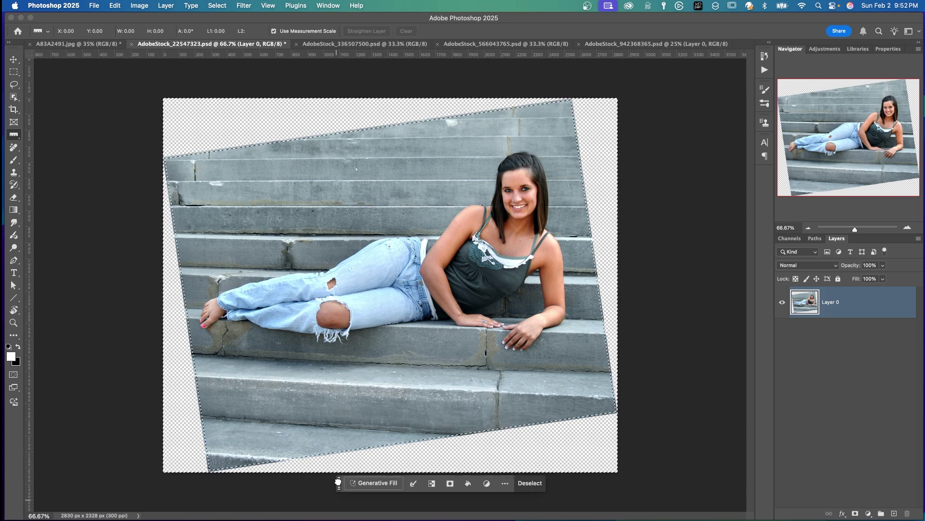
- Run Generative Fill with an empty prompt on the transparent corners
{"action": "left_click_drag", "start_coordinate": [337, 502], "coordinate": [354, 461]}
{"action": "left_click", "coordinate": [322, 6]}
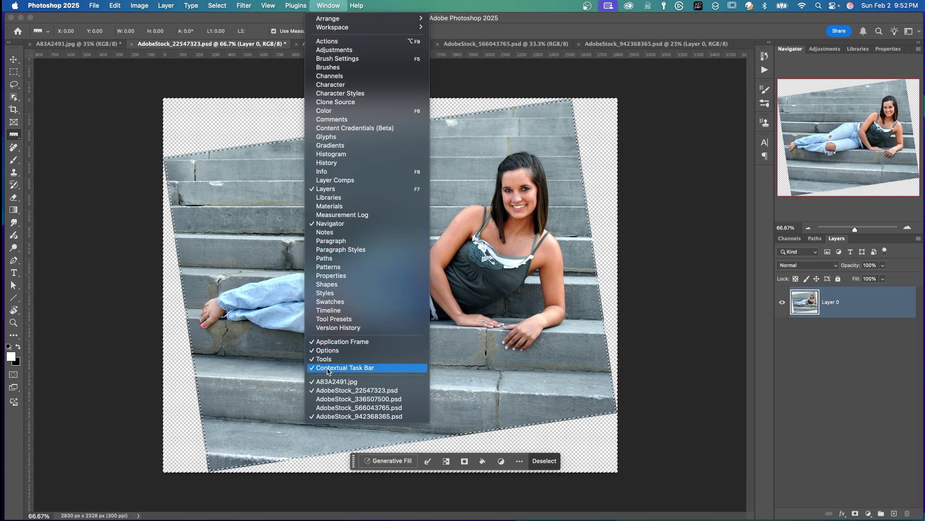
{"action": "left_click", "coordinate": [370, 463]}
{"action": "left_click", "coordinate": [386, 461]}
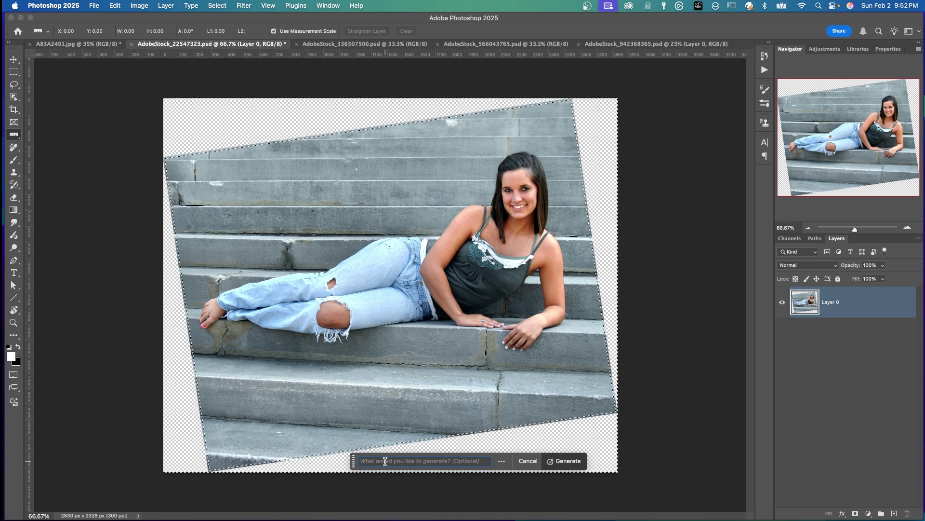
{"action": "left_click", "coordinate": [561, 462]}
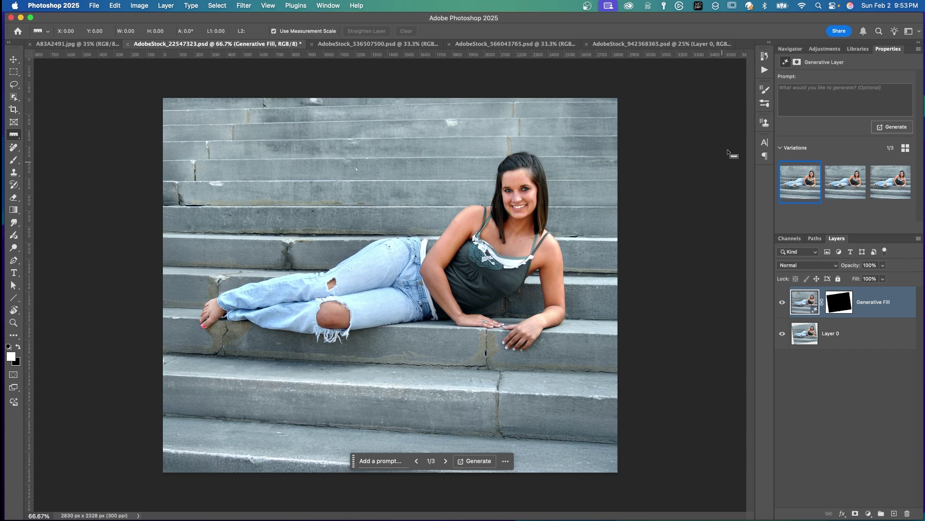
- Preview the three fill variations and generate one similar to variation 1
{"action": "left_click", "coordinate": [841, 180]}
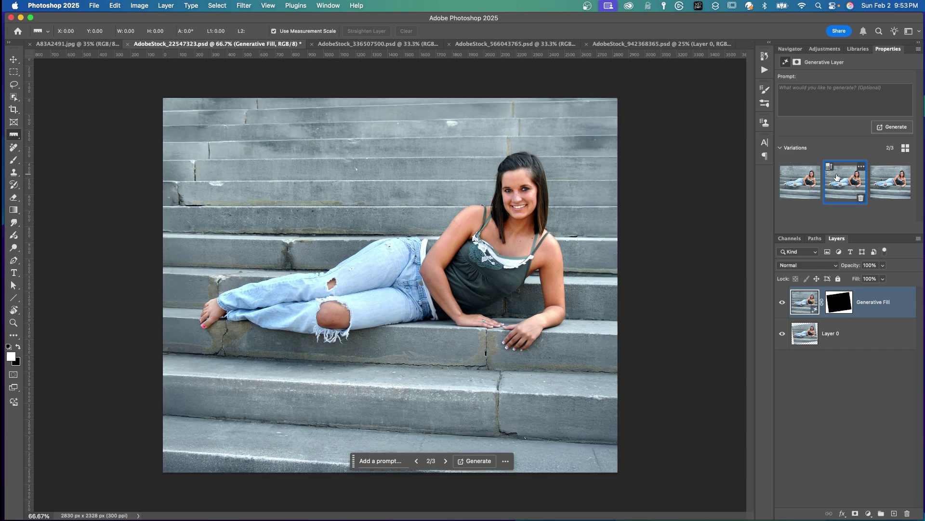
{"action": "left_click", "coordinate": [880, 177]}
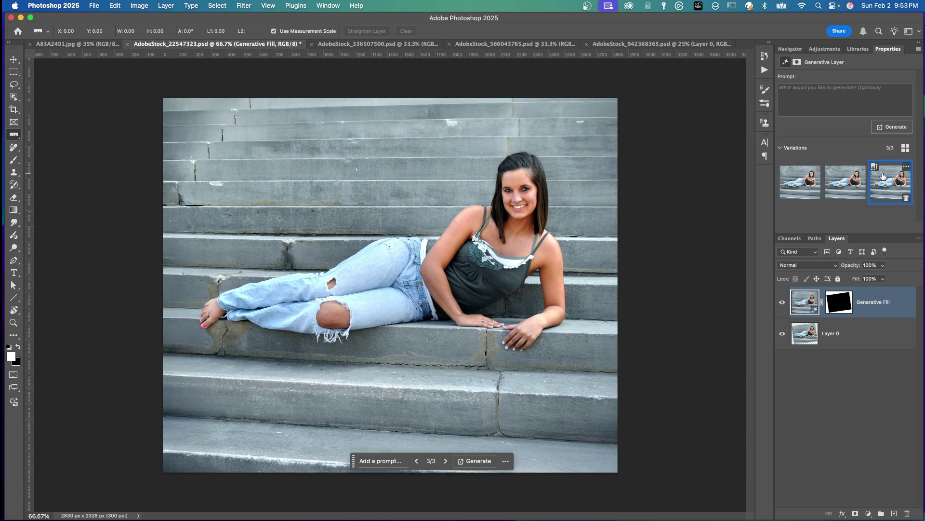
{"action": "mouse_move", "coordinate": [799, 182]}
{"action": "left_click", "coordinate": [796, 174]}
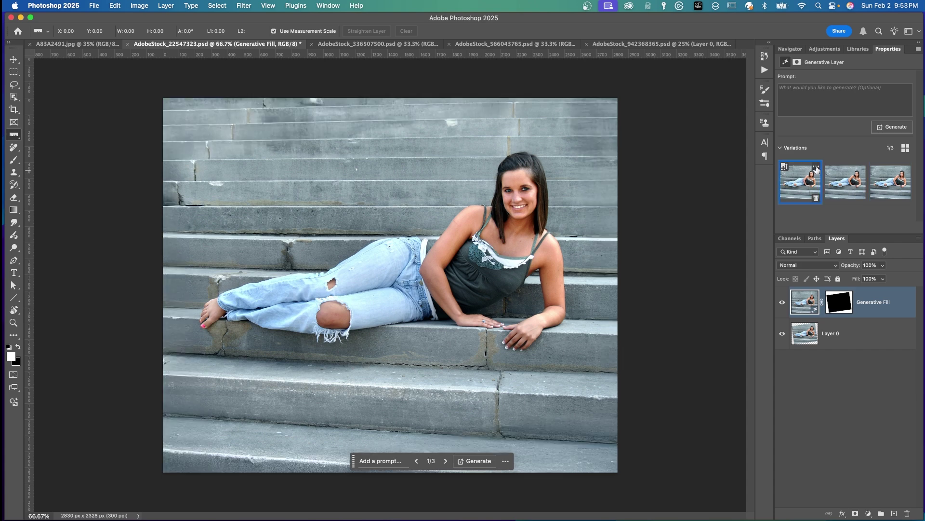
{"action": "left_click", "coordinate": [815, 169]}
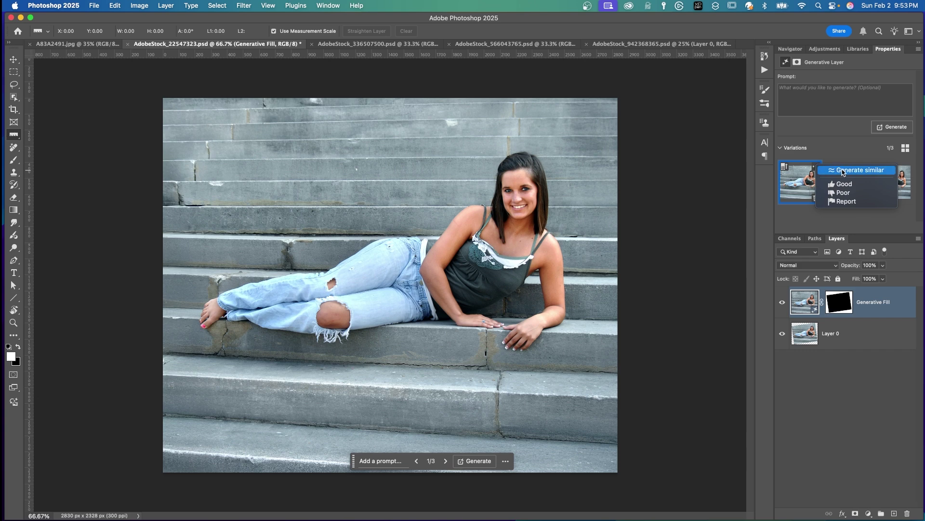
{"action": "left_click", "coordinate": [792, 173]}
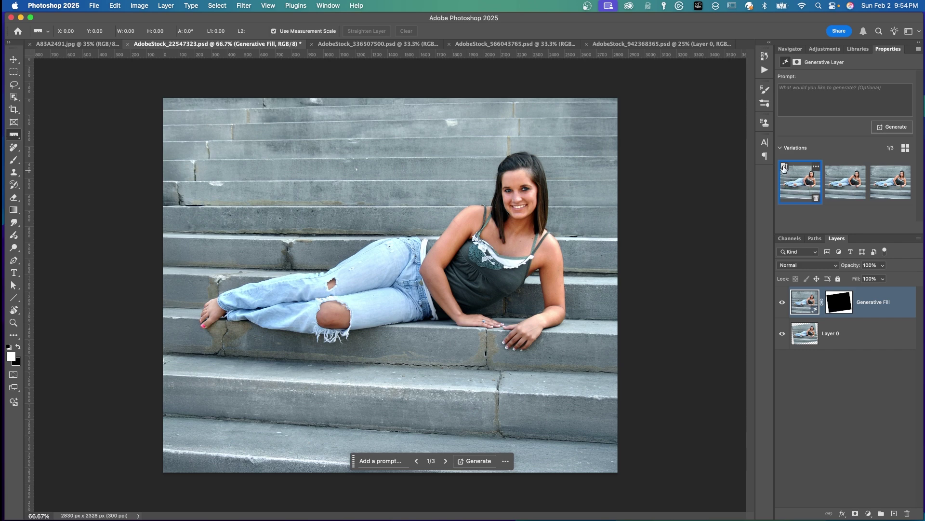
{"action": "left_click", "coordinate": [784, 168]}
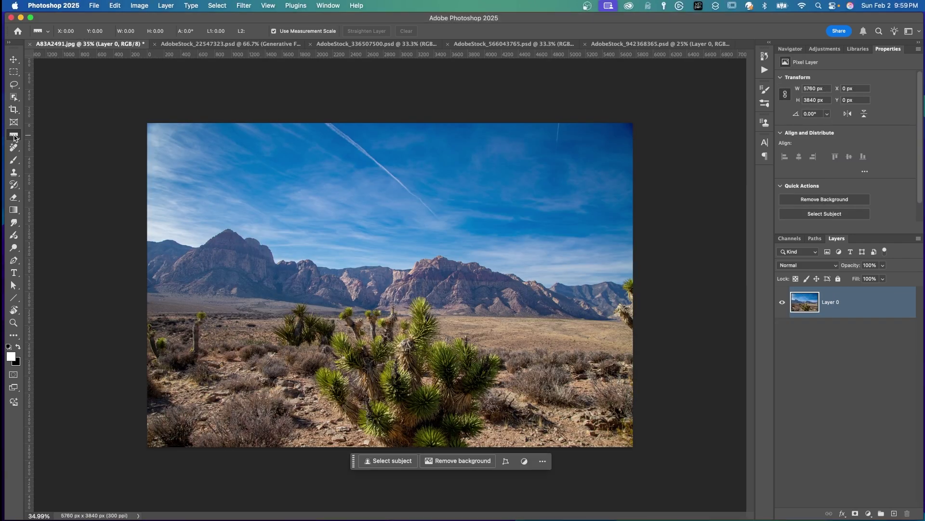
- Measure the desert horizon with the ruler and apply Straighten Layer
{"action": "left_click_drag", "start_coordinate": [143, 293], "coordinate": [640, 323]}
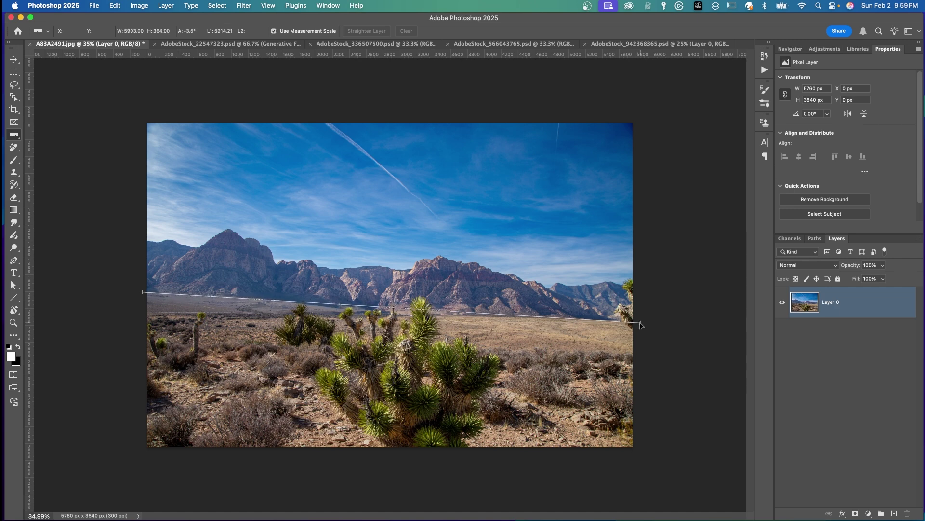
{"action": "left_click", "coordinate": [361, 32]}
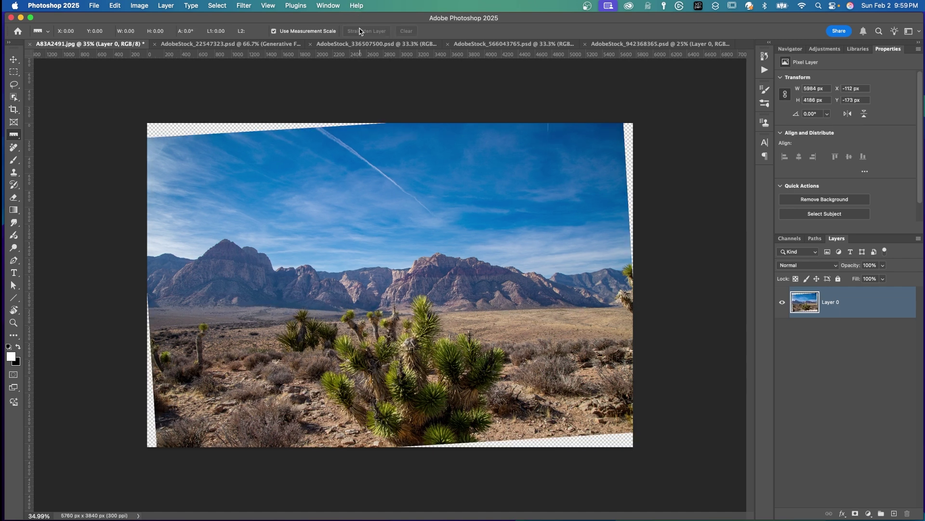
{"action": "left_click", "coordinate": [139, 6]}
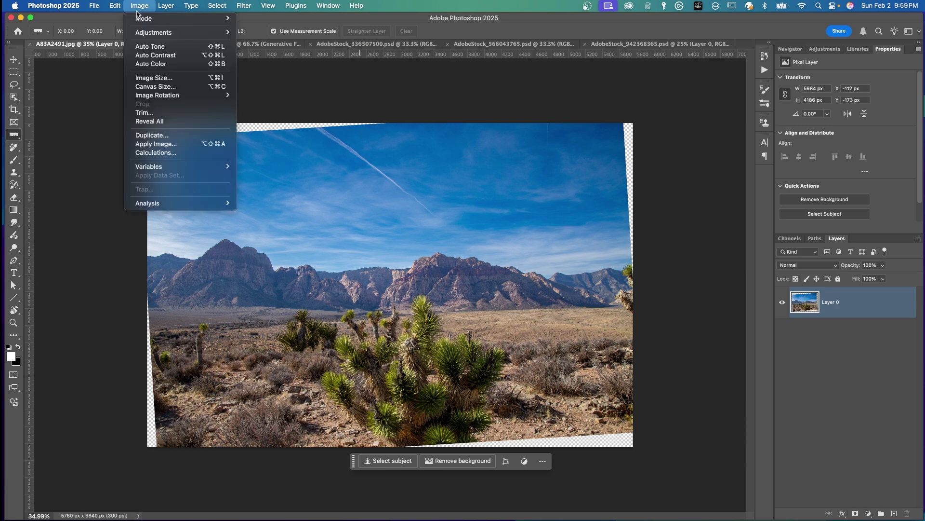
- Reveal All, select the empty corners via inverted layer selection, and Generate Fill
{"action": "left_click", "coordinate": [150, 121]}
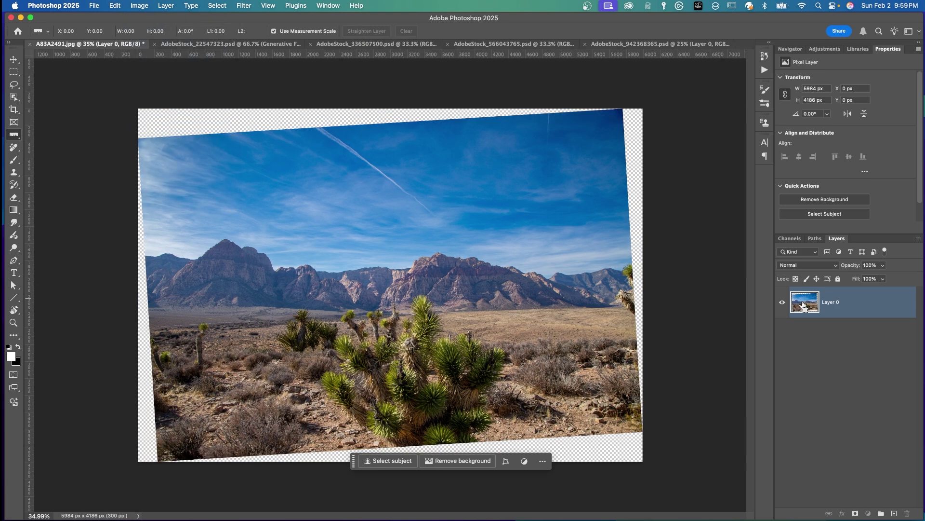
{"action": "left_click", "coordinate": [803, 305], "text": "super"}
{"action": "left_click", "coordinate": [210, 6]}
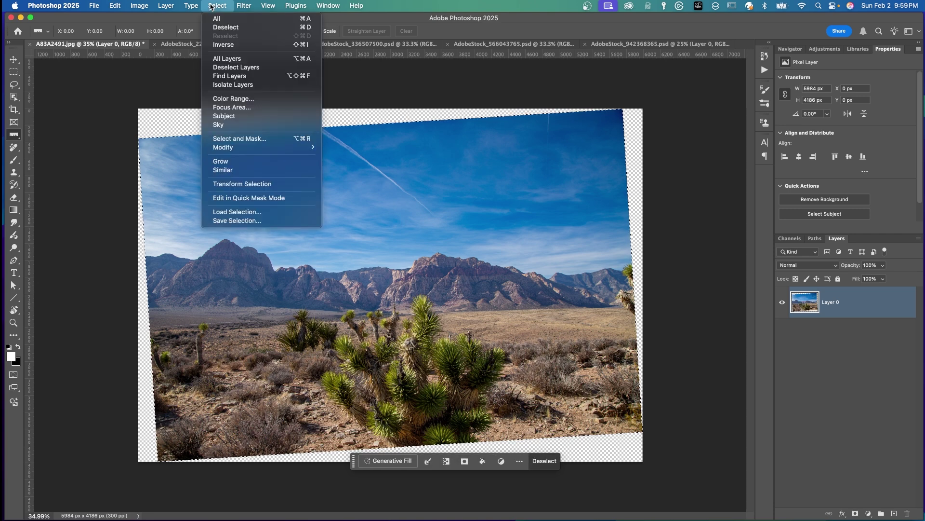
{"action": "left_click", "coordinate": [224, 45]}
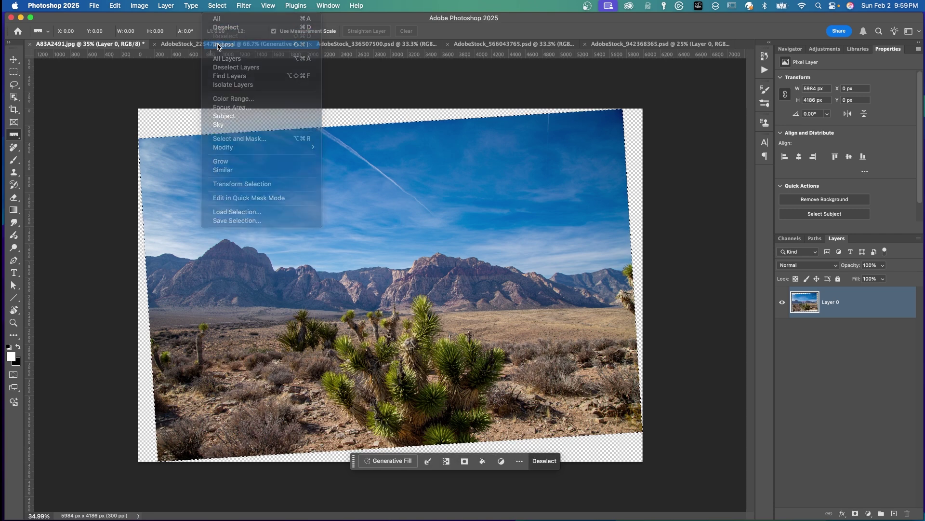
{"action": "left_click", "coordinate": [387, 460]}
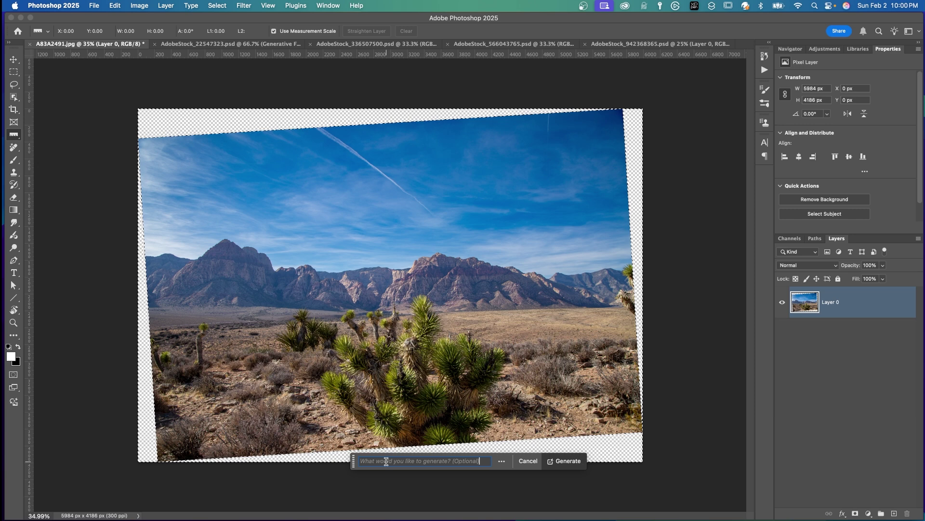
{"action": "left_click", "coordinate": [565, 461]}
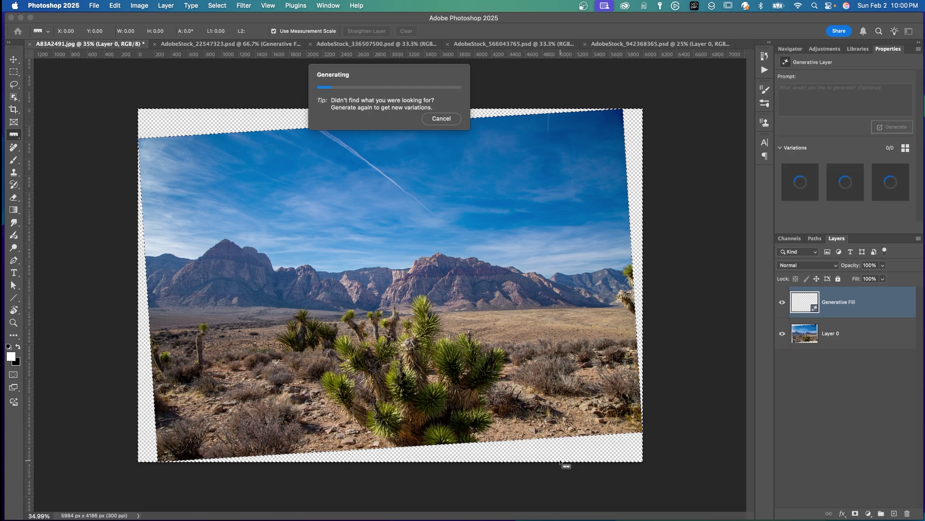
- Toggle the fill layer's visibility to compare, then keep variation 1
{"action": "left_click", "coordinate": [784, 304]}
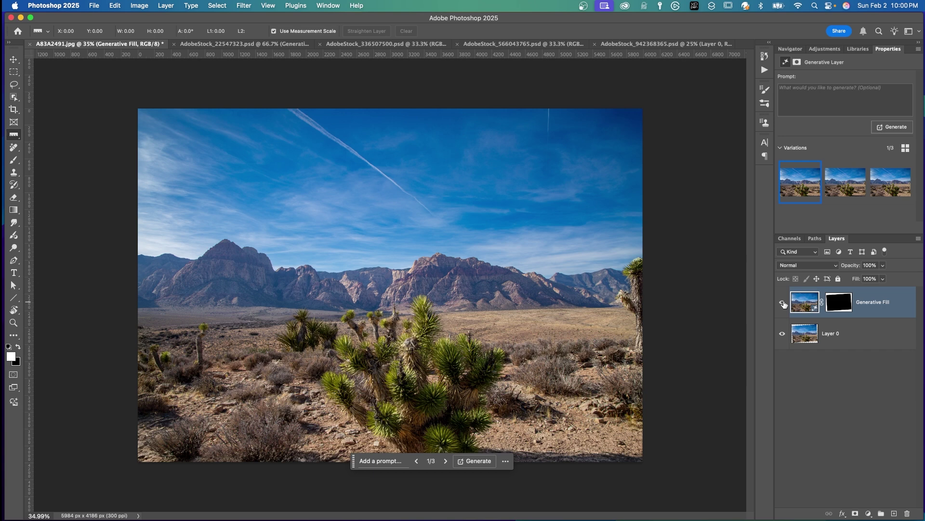
{"action": "left_click", "coordinate": [783, 302]}
{"action": "left_click", "coordinate": [783, 302]}
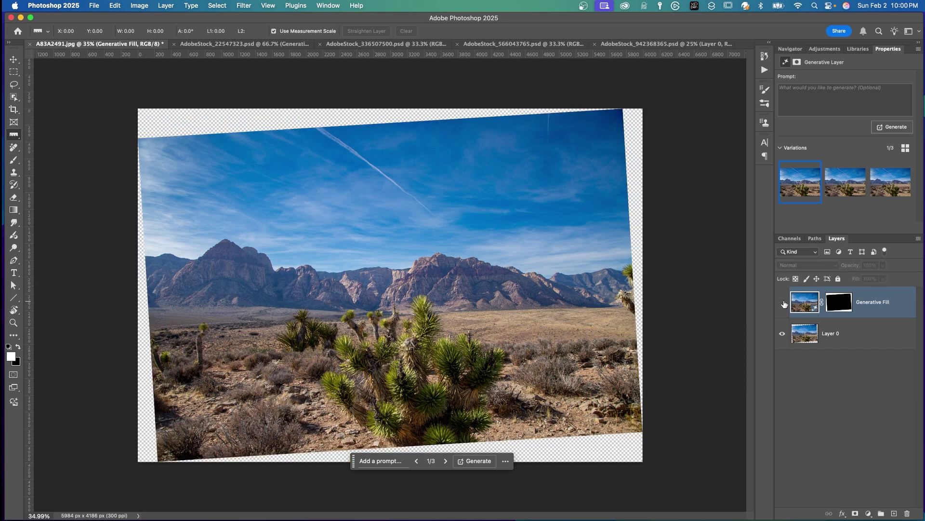
{"action": "left_click", "coordinate": [782, 303]}
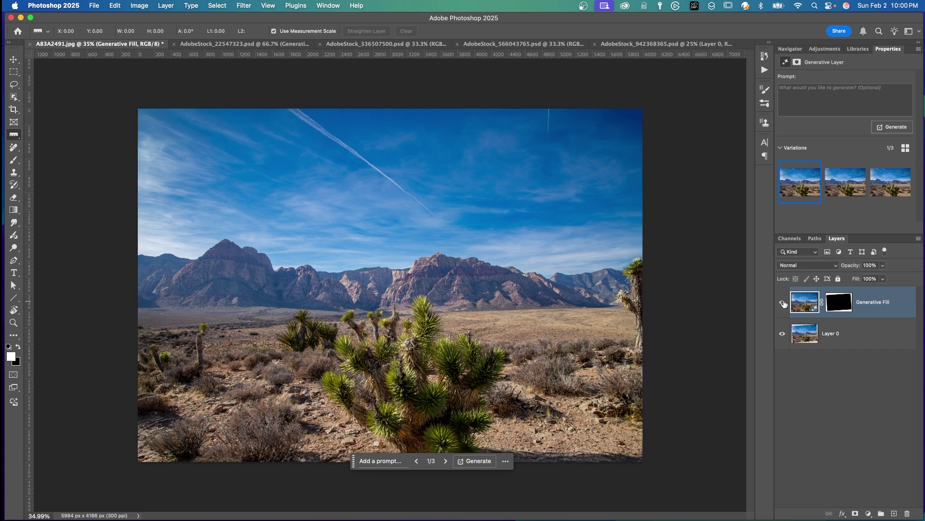
{"action": "left_click", "coordinate": [837, 176]}
{"action": "left_click", "coordinate": [797, 175]}
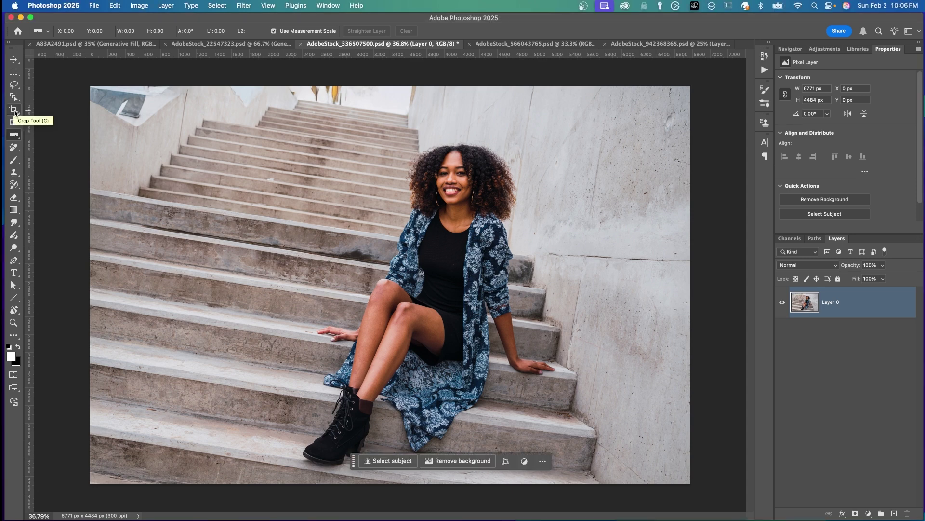
- Set the Crop tool to keep cropped pixels, fill with Generative Expand, and straighten
{"action": "left_click", "coordinate": [13, 110]}
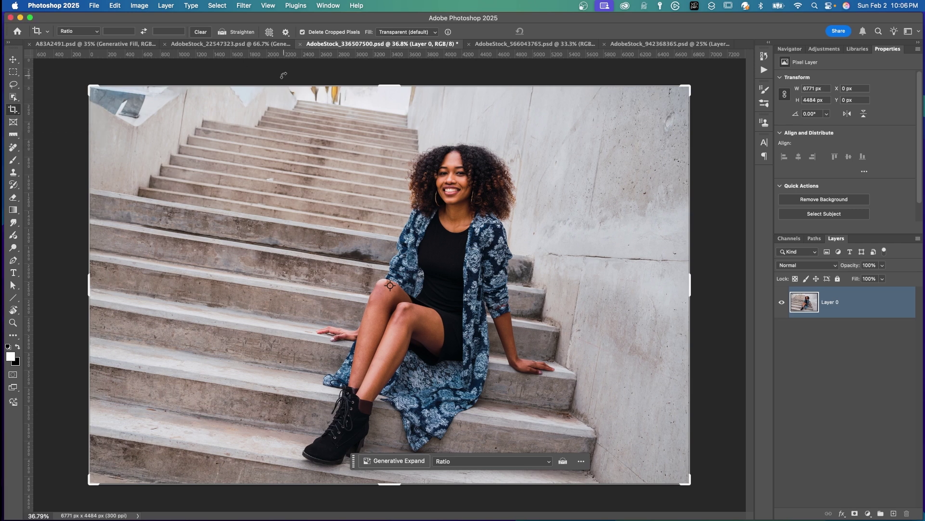
{"action": "left_click", "coordinate": [302, 33]}
{"action": "left_click", "coordinate": [400, 32]}
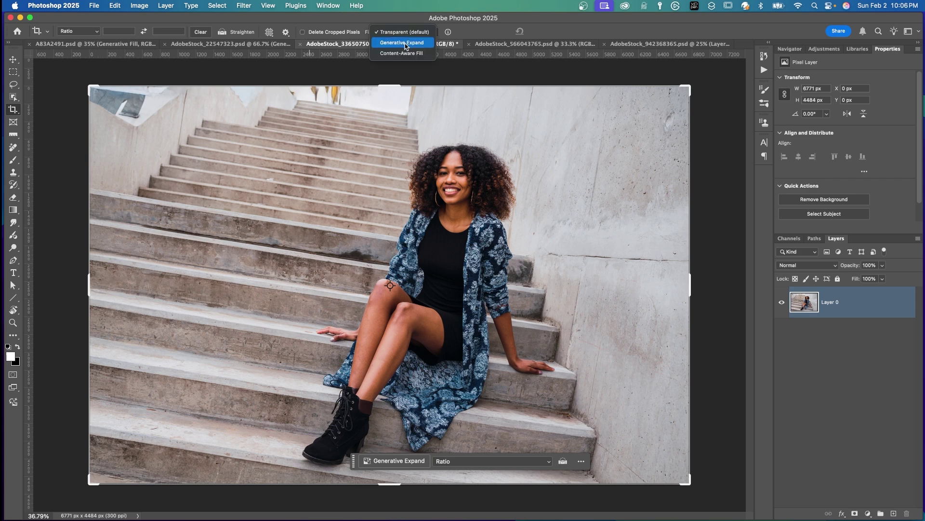
{"action": "left_click", "coordinate": [405, 46]}
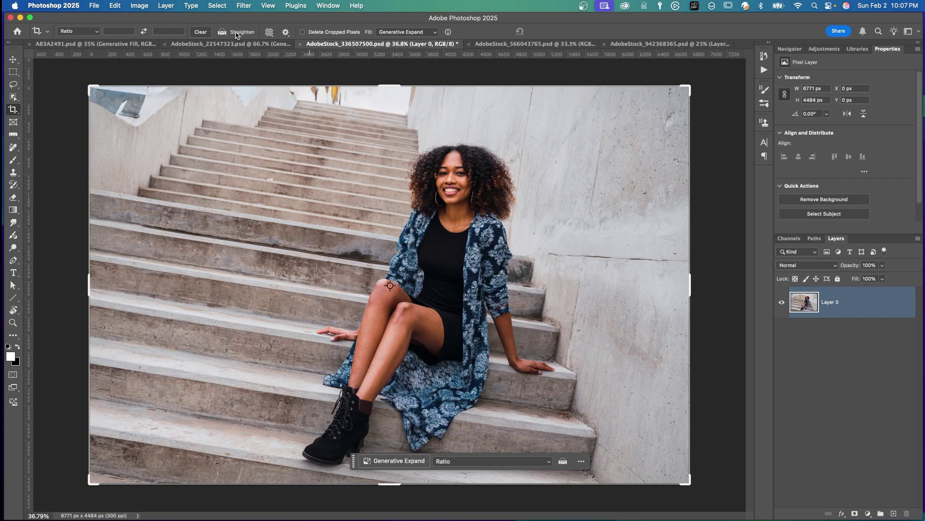
{"action": "left_click", "coordinate": [237, 36]}
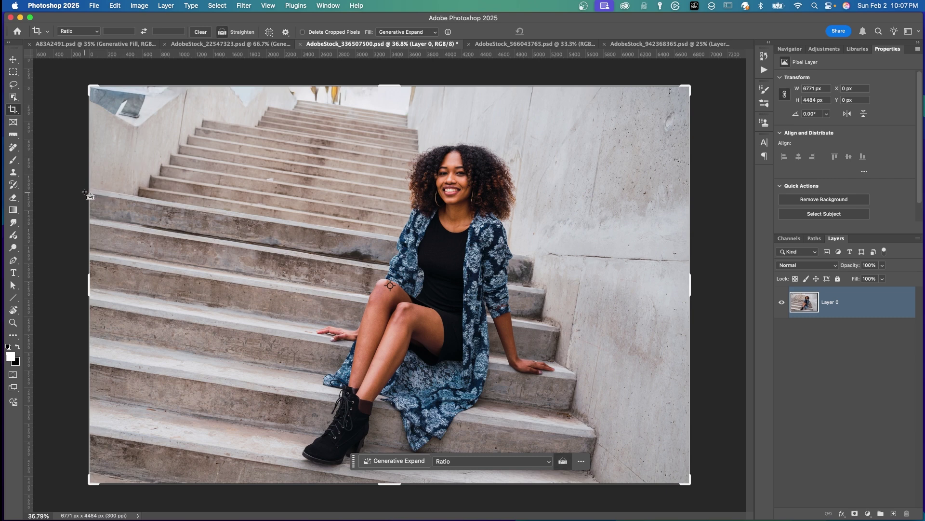
- Level the stairway photo along a step edge and commit the Generative Expand crop
{"action": "left_click_drag", "start_coordinate": [85, 193], "coordinate": [352, 233]}
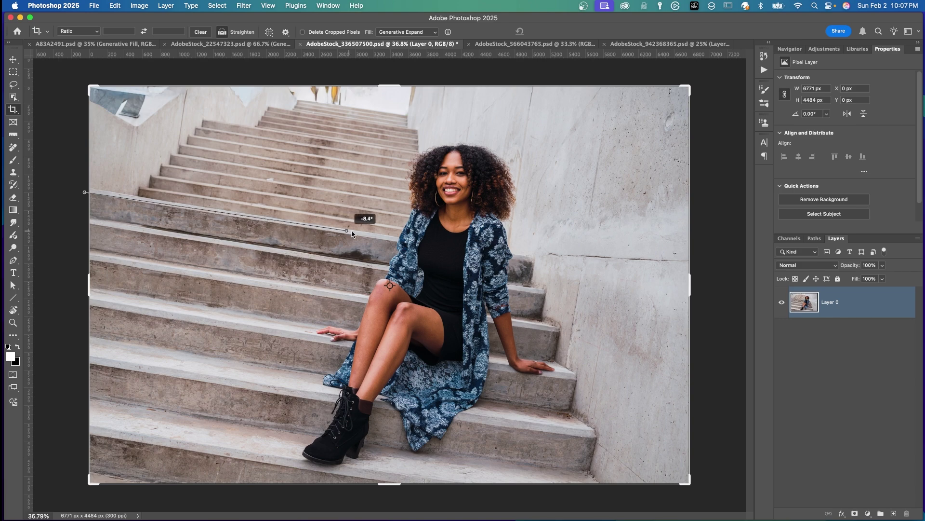
{"action": "left_click_drag", "start_coordinate": [351, 232], "coordinate": [538, 260]}
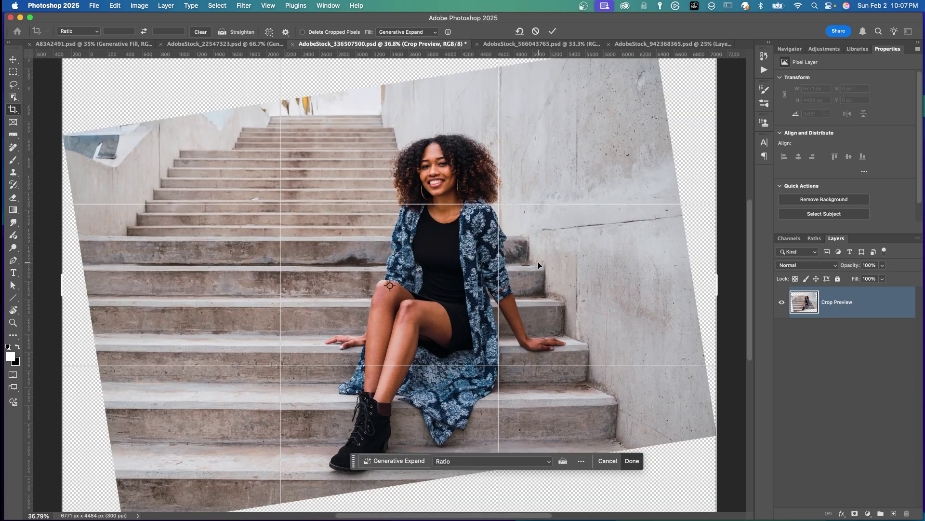
{"action": "left_click", "coordinate": [790, 49]}
{"action": "left_click_drag", "start_coordinate": [856, 230], "coordinate": [853, 230]}
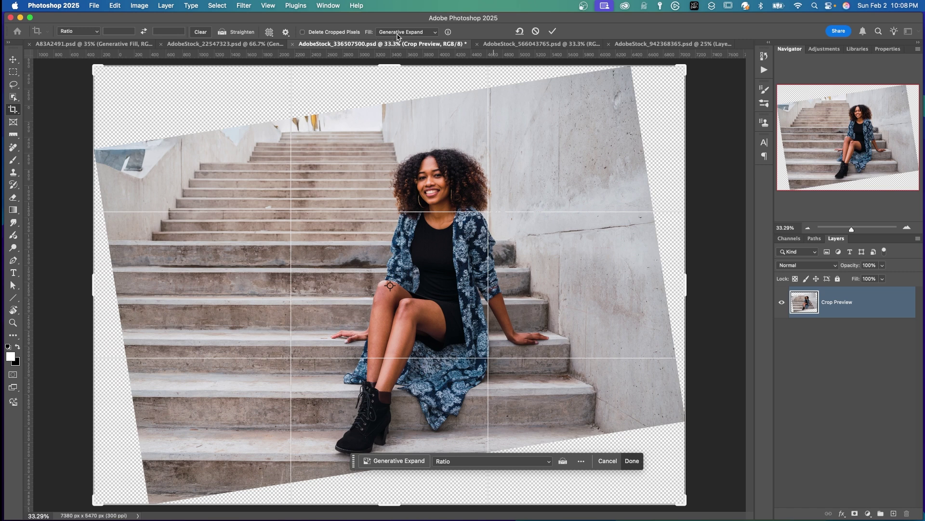
{"action": "left_click", "coordinate": [551, 32]}
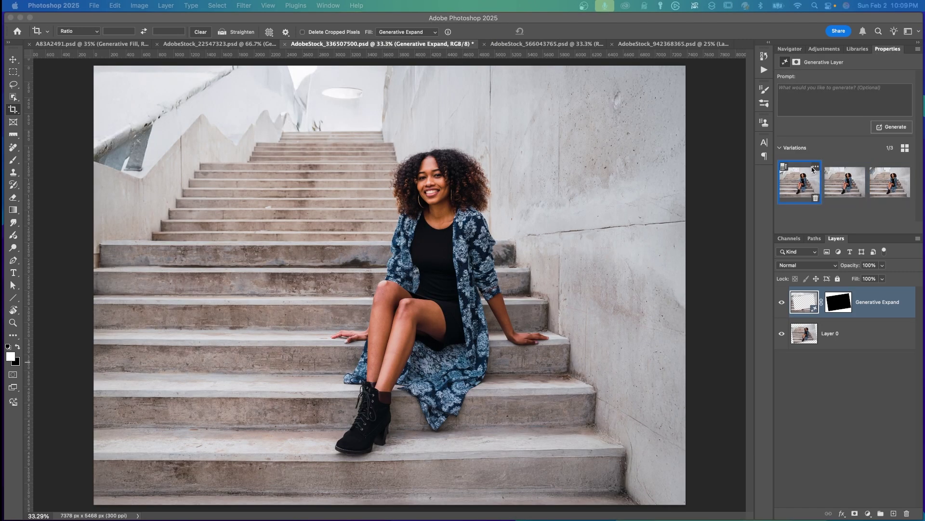
{"action": "mouse_move", "coordinate": [799, 182]}
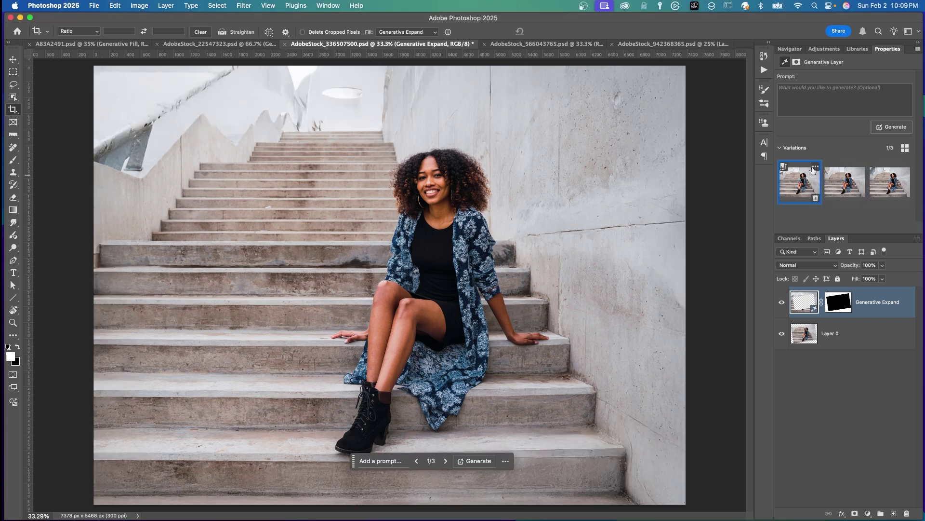
- Compare the Generative Expand variation thumbnails, then switch to the Remove tool
{"action": "left_click", "coordinate": [817, 166]}
{"action": "left_click", "coordinate": [789, 177]}
{"action": "key", "text": "j"}
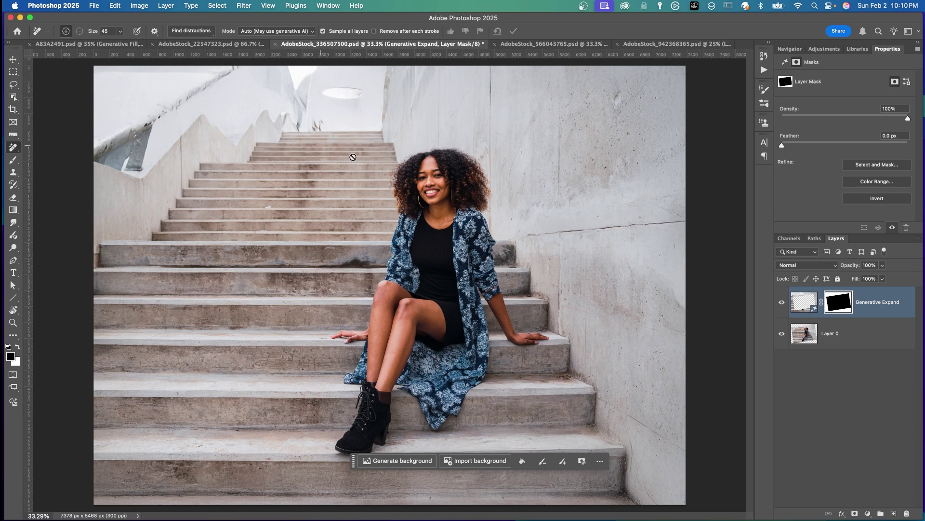
- On a new layer, paint over the top-left railing with an enlarged Remove brush
{"action": "left_click", "coordinate": [894, 512]}
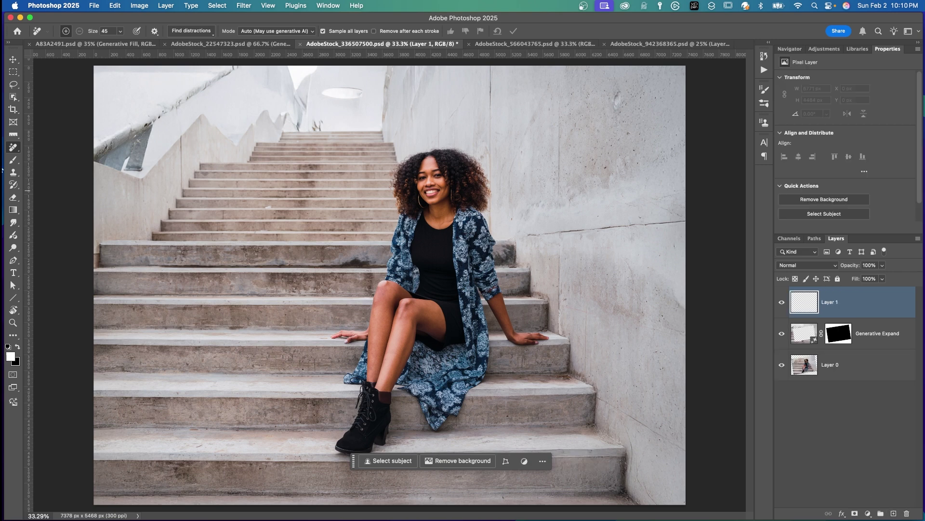
{"action": "right_click", "coordinate": [13, 147]}
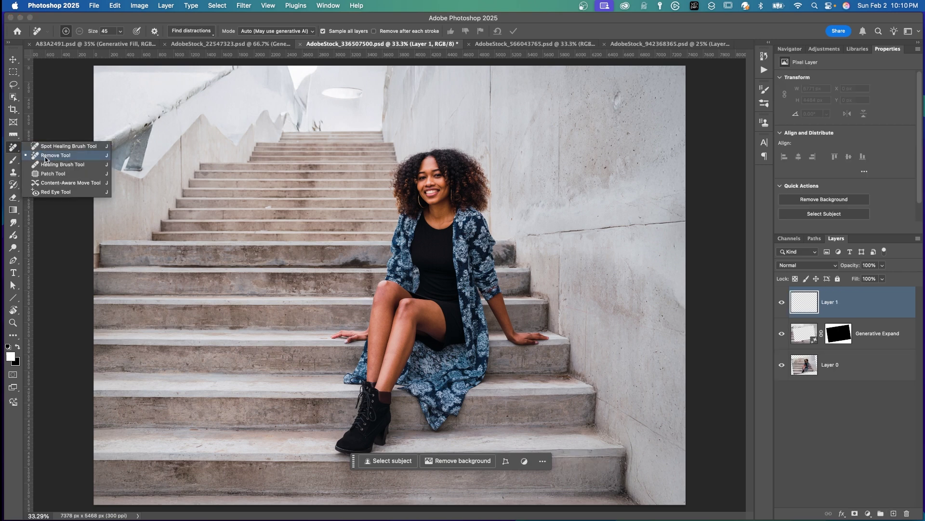
{"action": "left_click", "coordinate": [45, 157]}
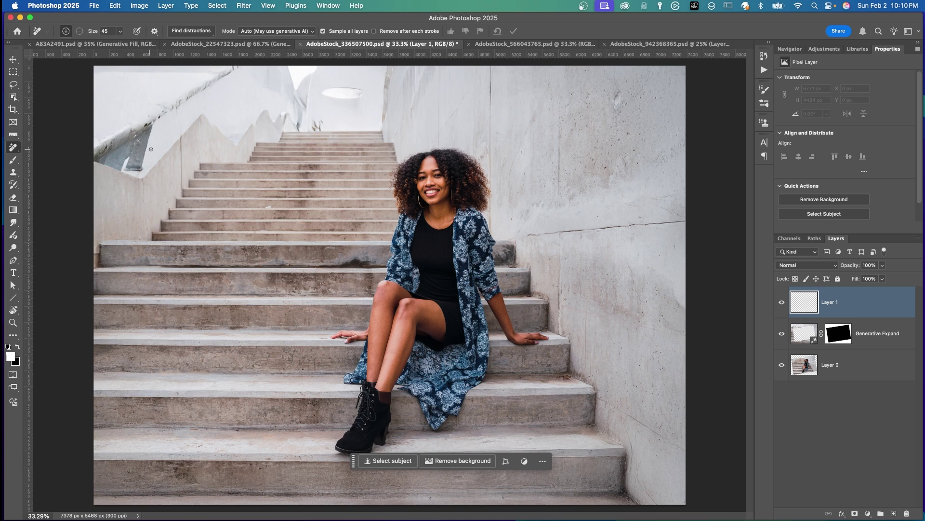
{"action": "key", "text": "bracketright"}
{"action": "key", "text": "bracketright"}
{"action": "key", "text": "bracketright"}
{"action": "mouse_move", "coordinate": [231, 70]}
{"action": "left_mouse_down"}
{"action": "mouse_move", "coordinate": [101, 156]}
{"action": "mouse_move", "coordinate": [123, 165]}
{"action": "mouse_move", "coordinate": [95, 159]}
{"action": "left_mouse_up"}
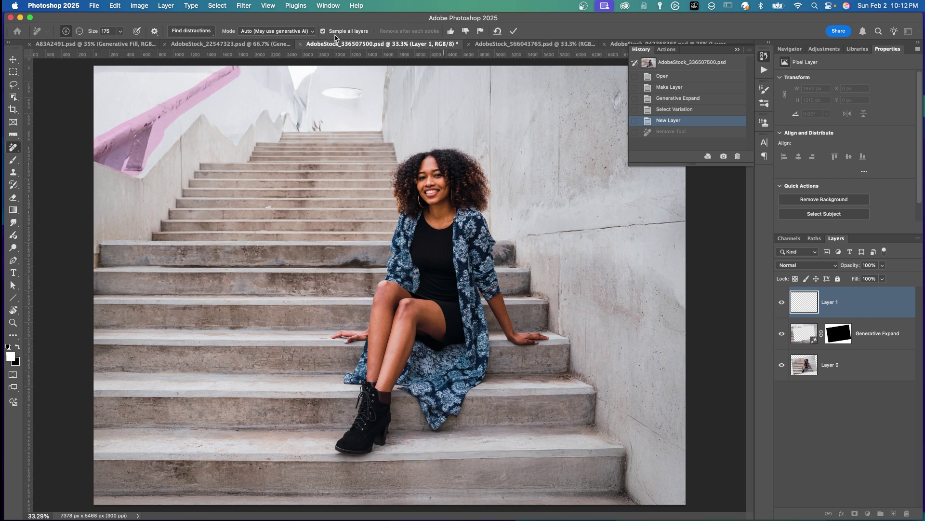
- Set the removal mode to always use Generative AI and apply it to the railing
{"action": "left_click", "coordinate": [312, 32]}
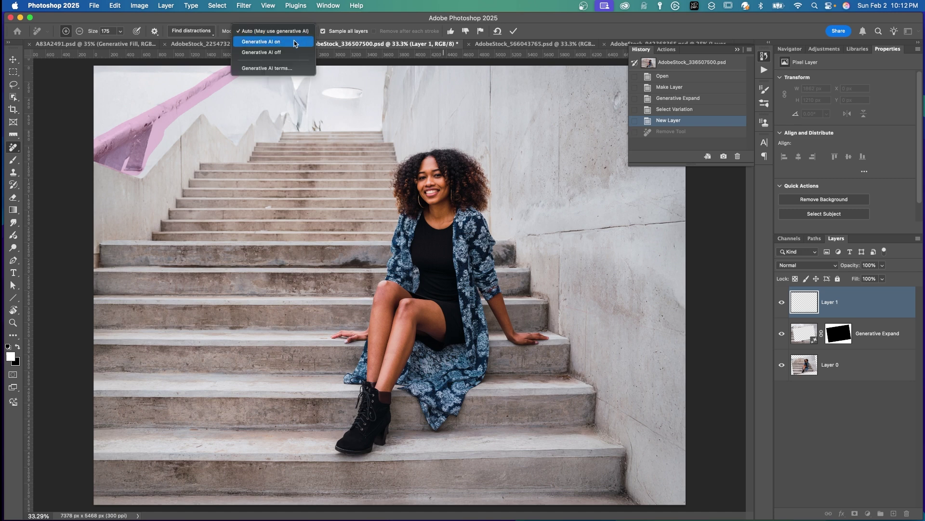
{"action": "left_click", "coordinate": [294, 44]}
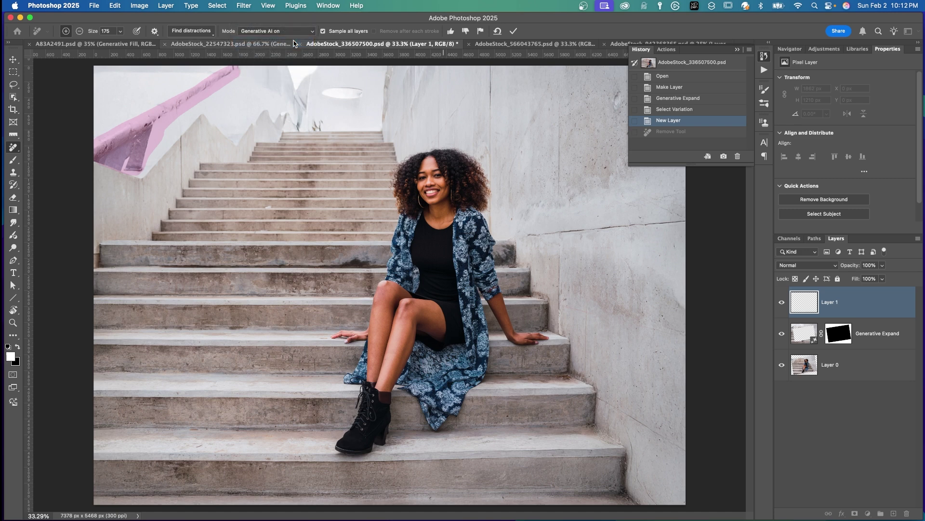
{"action": "left_click", "coordinate": [513, 33]}
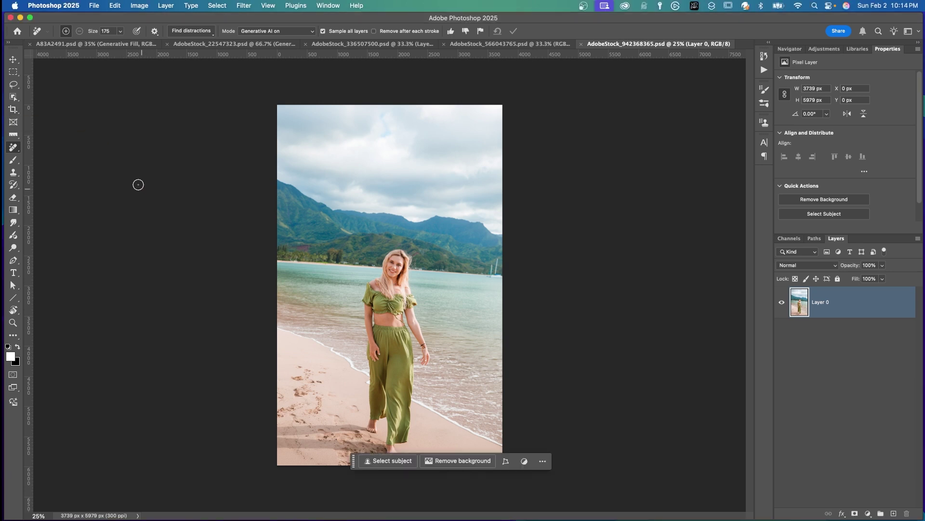
- Choose the Crop tool with Fill set to Generative Expand and Straighten enabled
{"action": "key", "text": "c"}
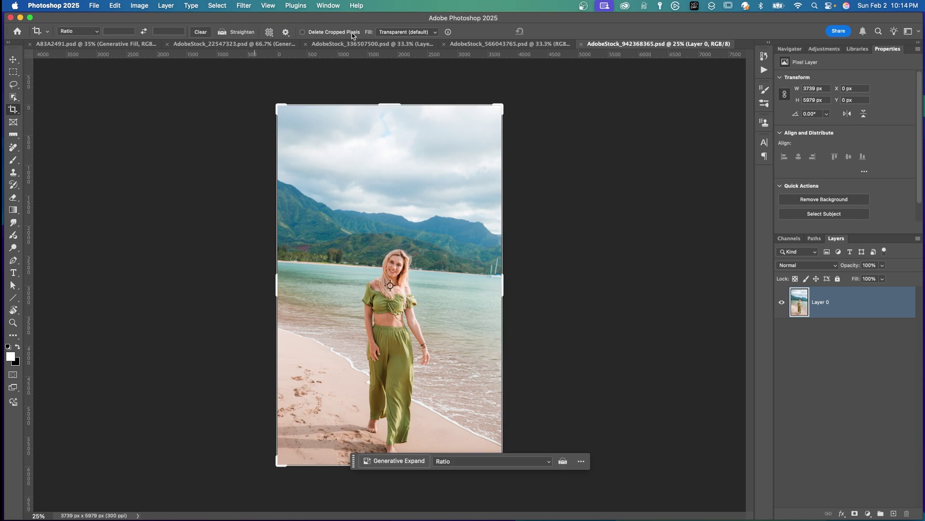
{"action": "left_click", "coordinate": [433, 33]}
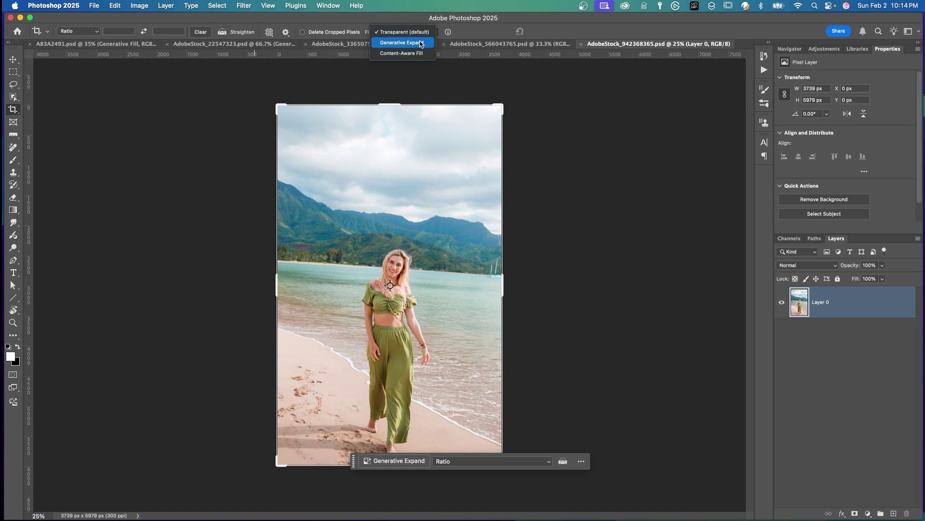
{"action": "left_click", "coordinate": [402, 42]}
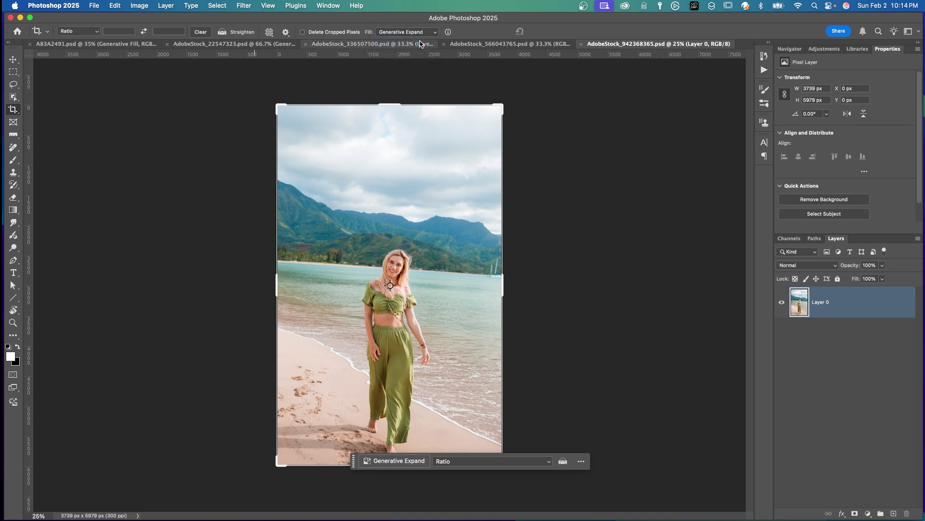
{"action": "left_click", "coordinate": [222, 34]}
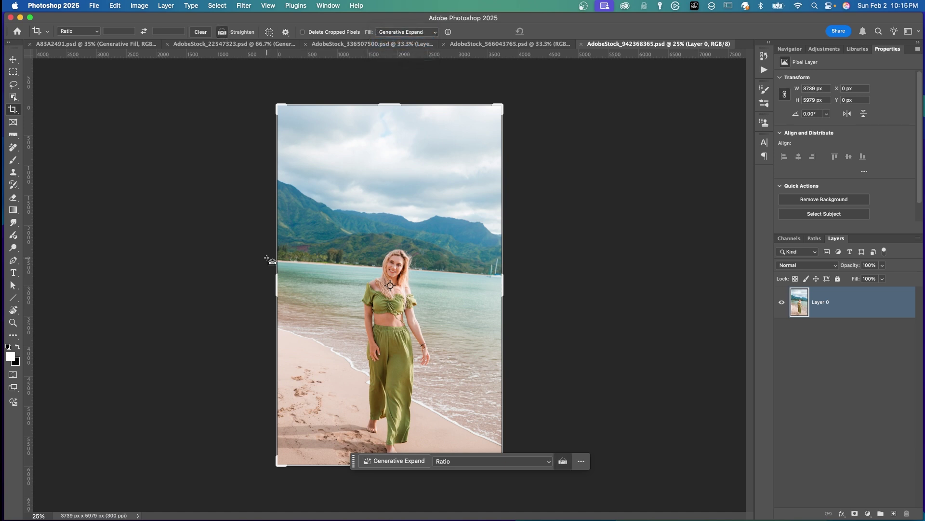
- Level the beach horizon, widen the crop past both sides, and commit the expansion
{"action": "left_click_drag", "start_coordinate": [270, 259], "coordinate": [596, 275]}
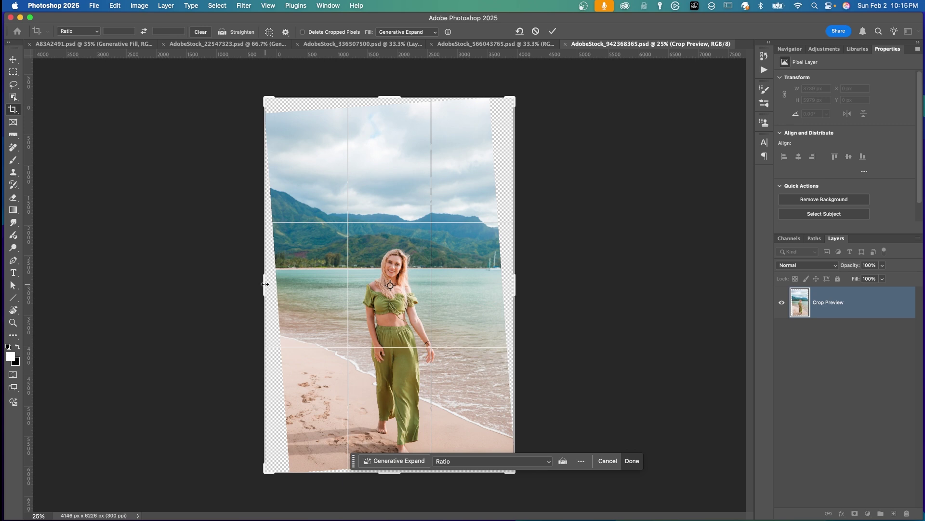
{"action": "left_click_drag", "start_coordinate": [266, 284], "coordinate": [223, 284]}
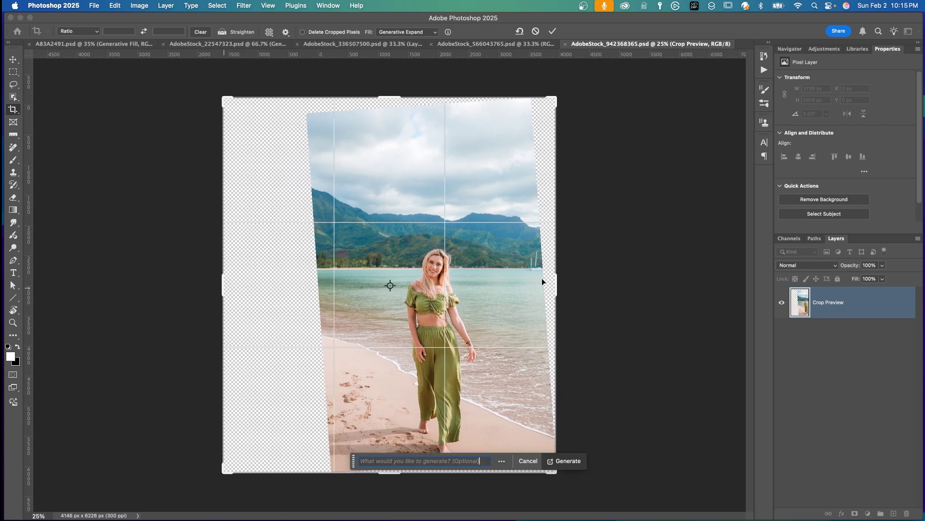
{"action": "left_click_drag", "start_coordinate": [555, 281], "coordinate": [574, 279]}
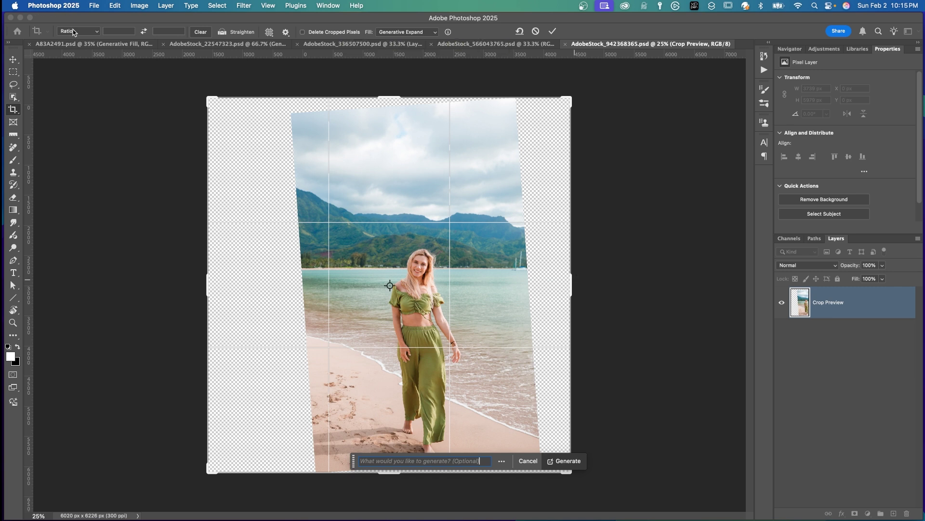
{"action": "left_click", "coordinate": [552, 33]}
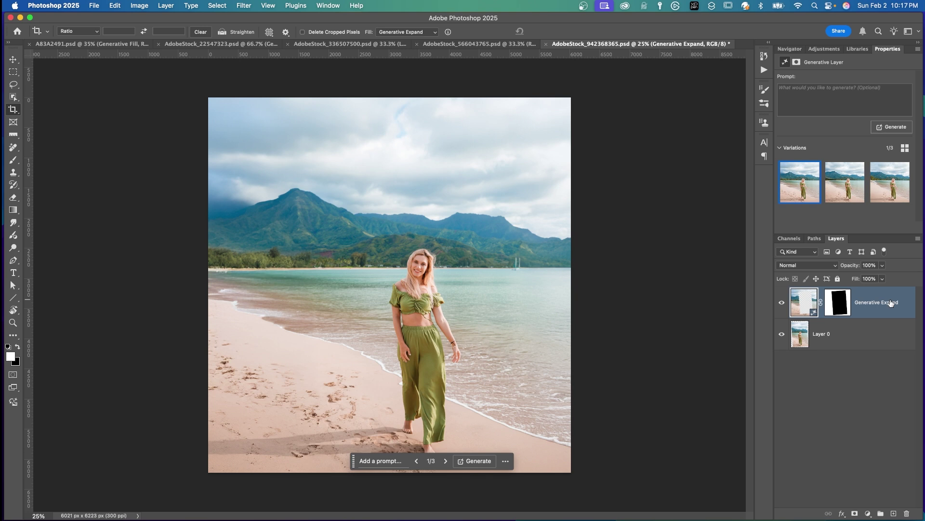
- Choose the second Generative Expand variation for the beach photo
{"action": "left_click", "coordinate": [837, 175]}
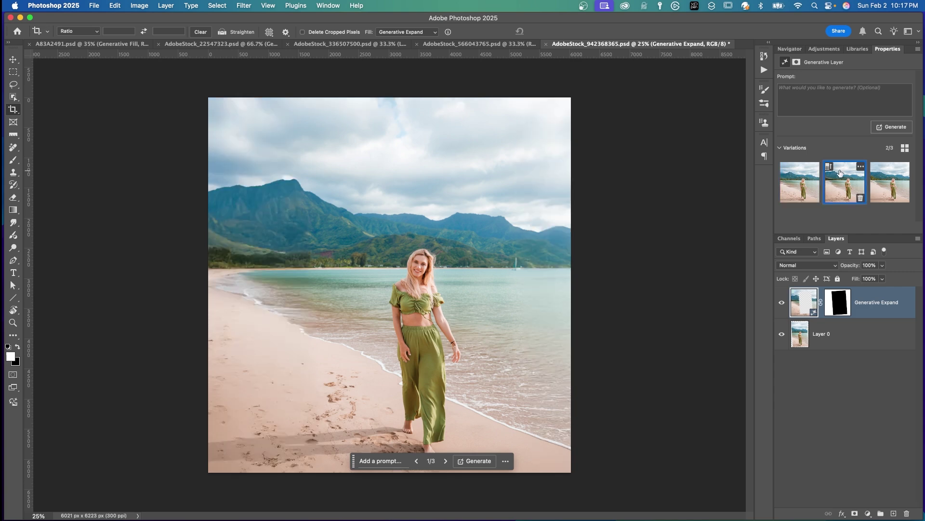